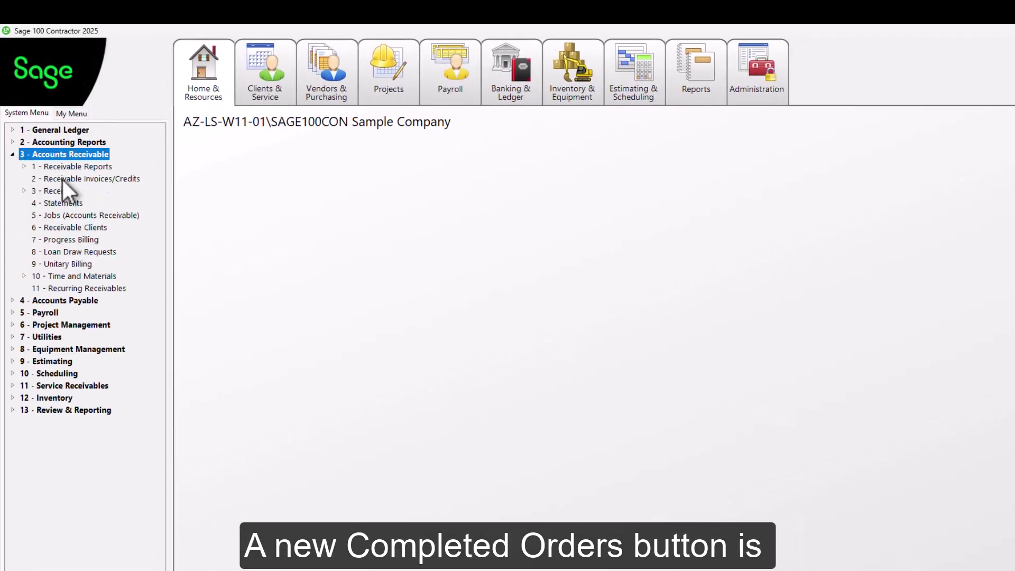
# In 3-7 Progress Billing, override Wood Elementary School's retention total from 87,537.25 to 87,537.24.
pyautogui.doubleClick(106, 231)
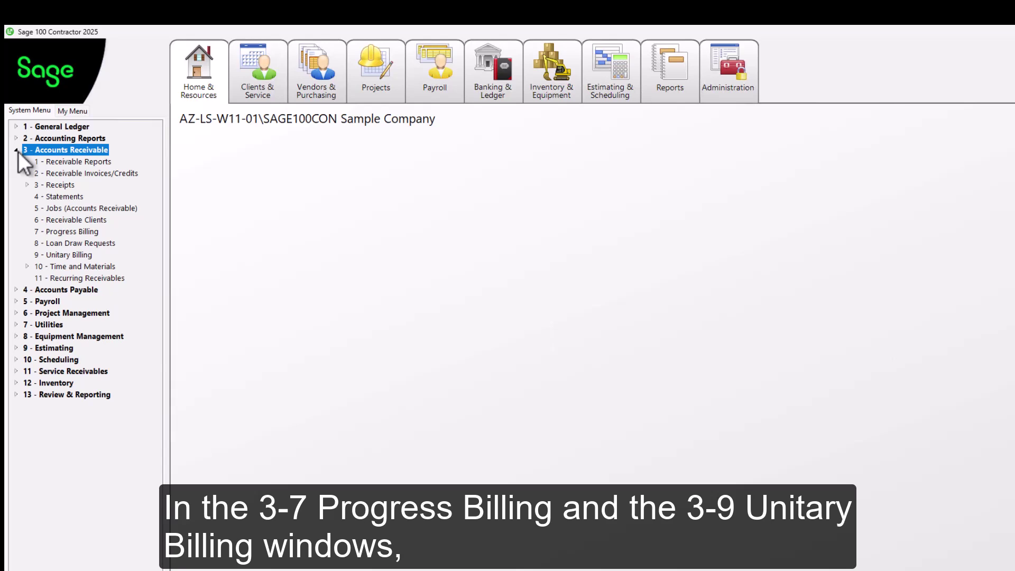
pyautogui.click(106, 233)
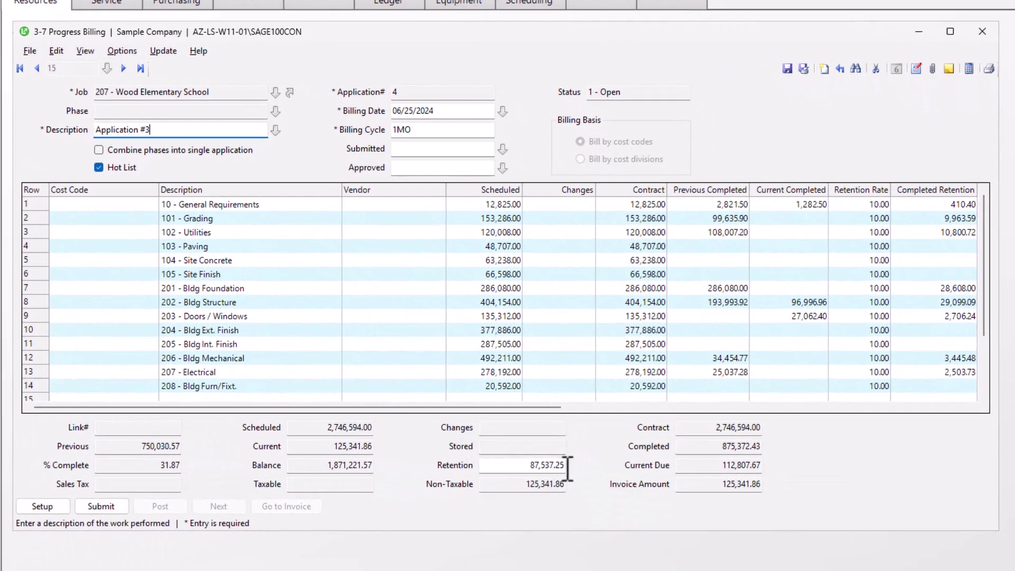
pyautogui.click(561, 466)
pyautogui.click(567, 468)
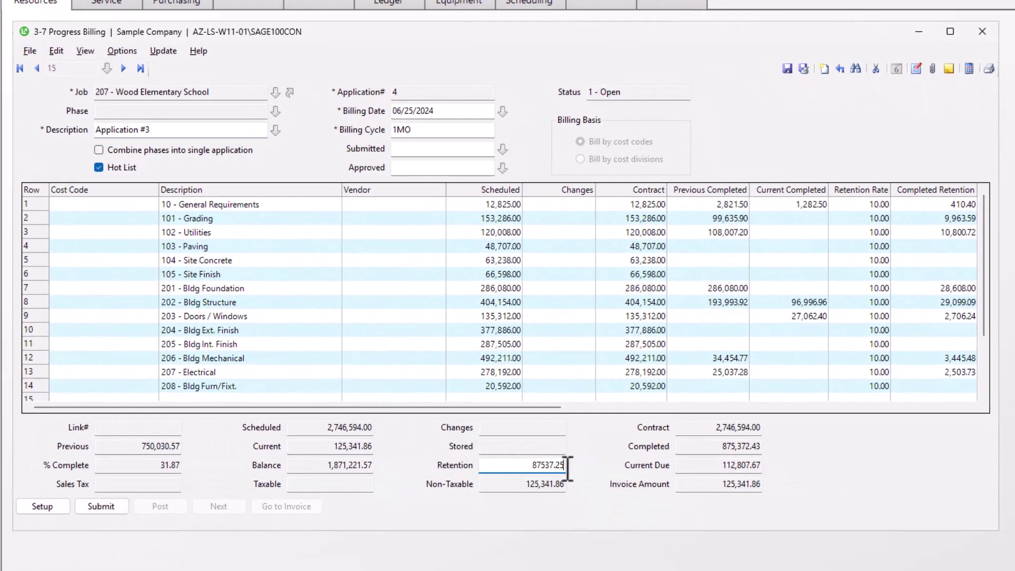
pyautogui.press('BackSpace')
pyautogui.write('4')
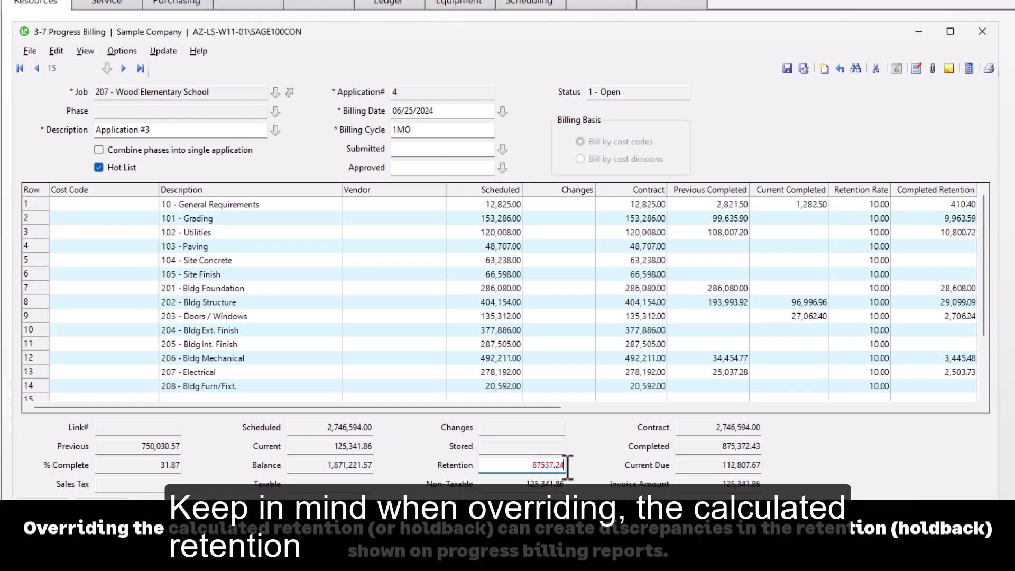
pyautogui.click(527, 220)
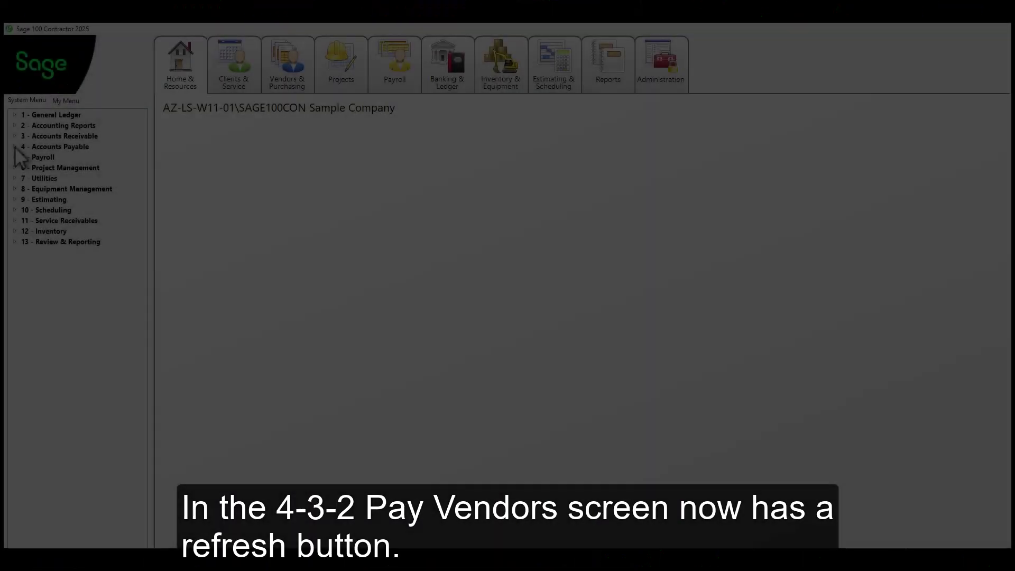
# Open 4-3-2 Pay Vendors and print-preview the Set to Pay report.
pyautogui.click(15, 147)
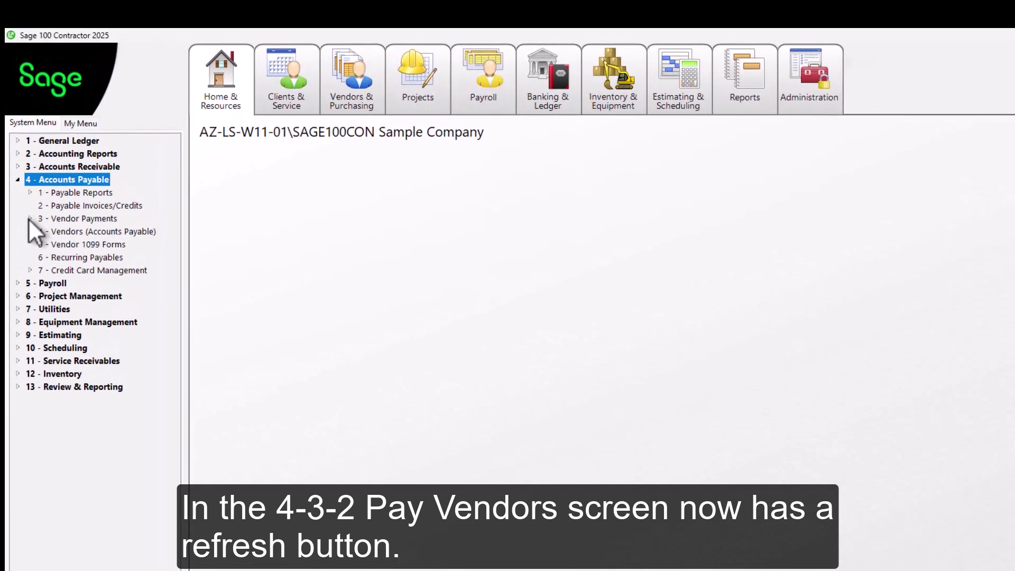
pyautogui.click(28, 219)
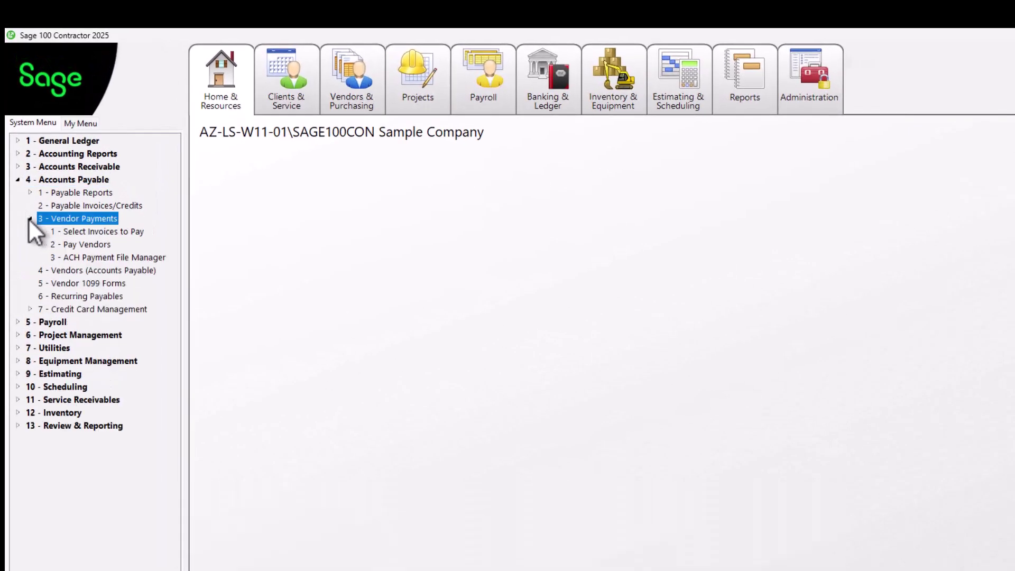
pyautogui.click(55, 249)
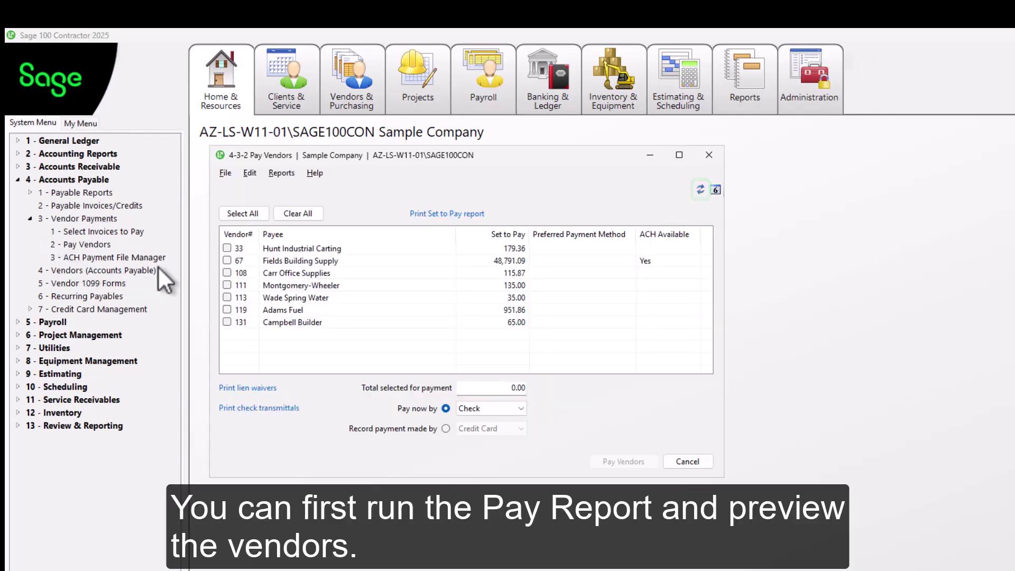
pyautogui.click(450, 213)
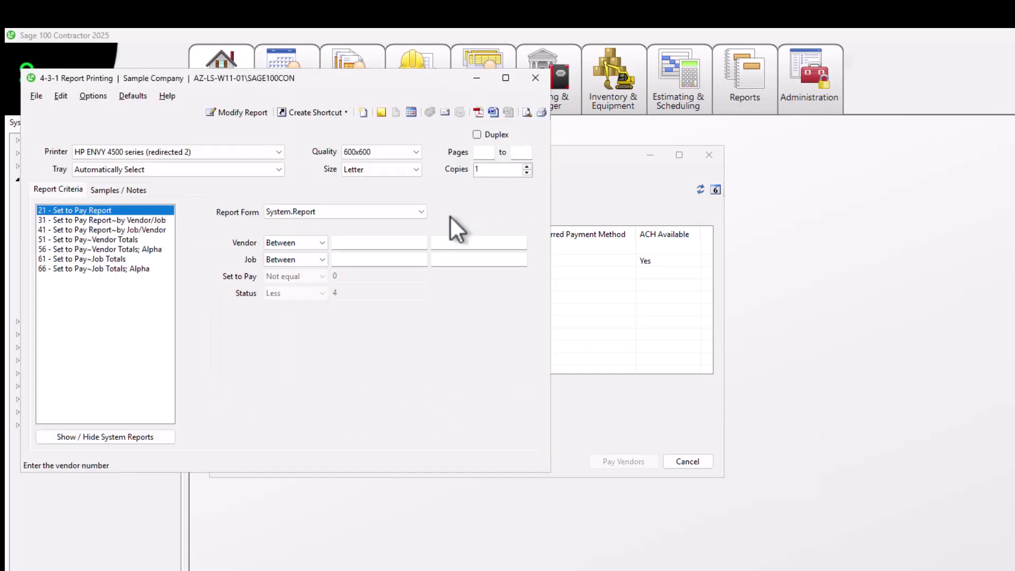
pyautogui.click(527, 113)
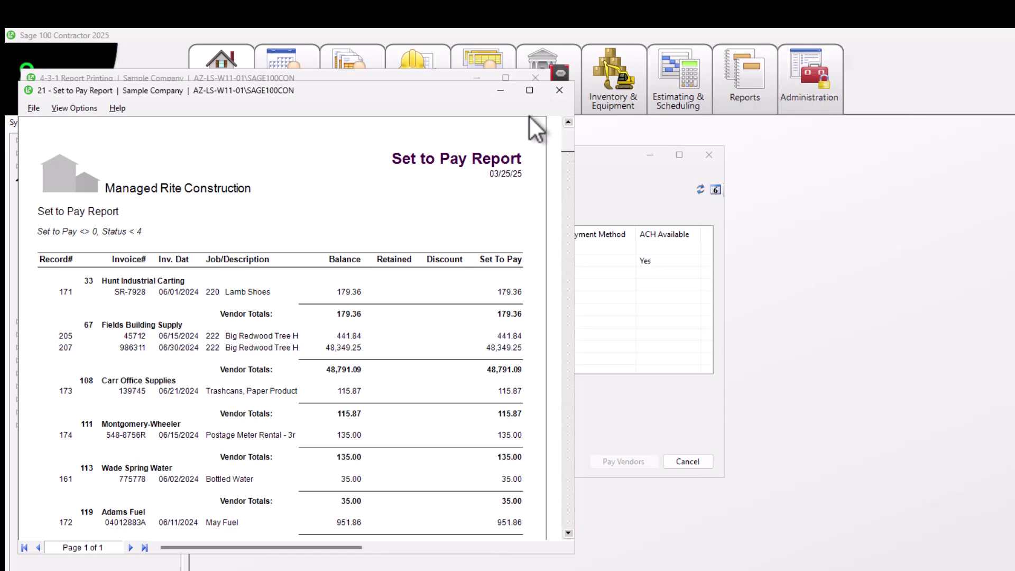
# Drill into Hunt Industrial Carting's record 171 invoice and save its Set to Pay as 150.
pyautogui.click(60, 296)
pyautogui.doubleClick(60, 296)
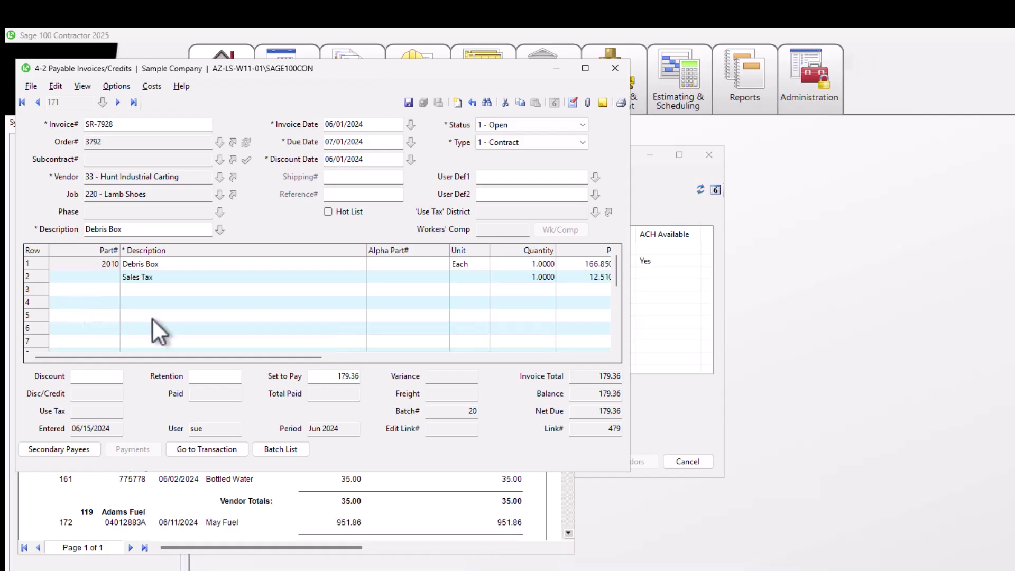
pyautogui.click(327, 376)
pyautogui.write('150')
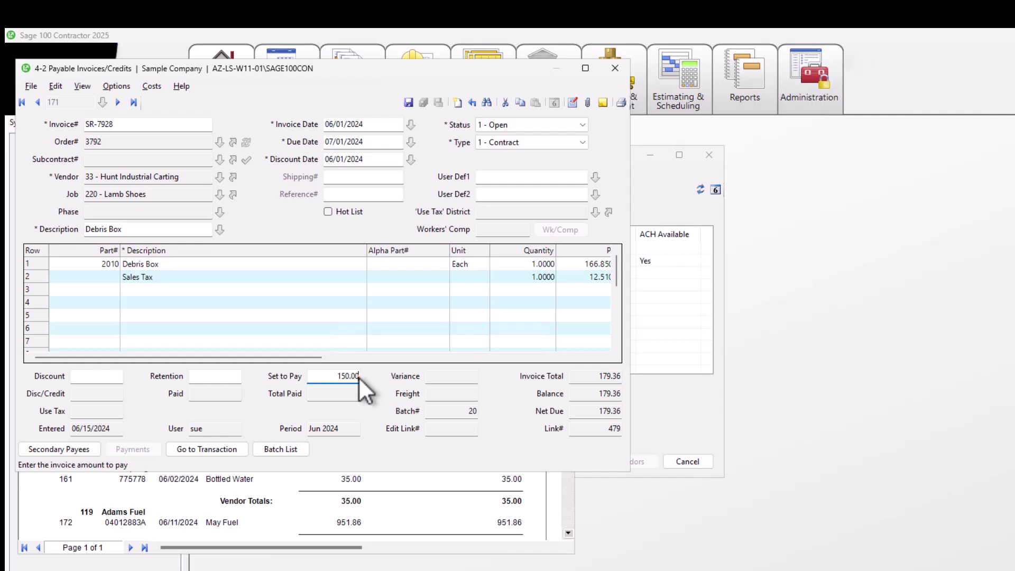
pyautogui.click(410, 103)
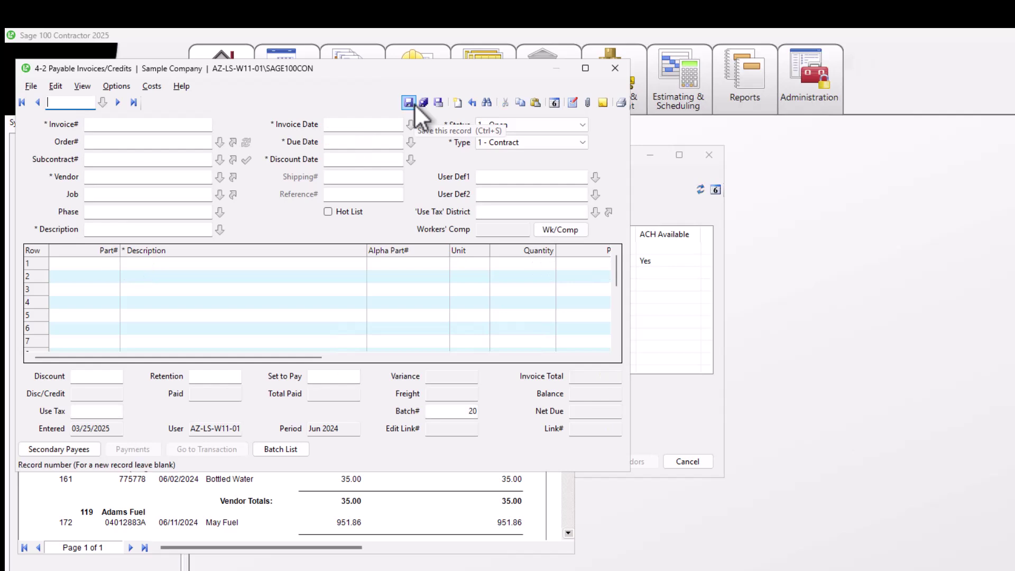
# Close the invoice, report preview and Report Printing windows, then refresh Pay Vendors to show 150.00.
pyautogui.click(615, 69)
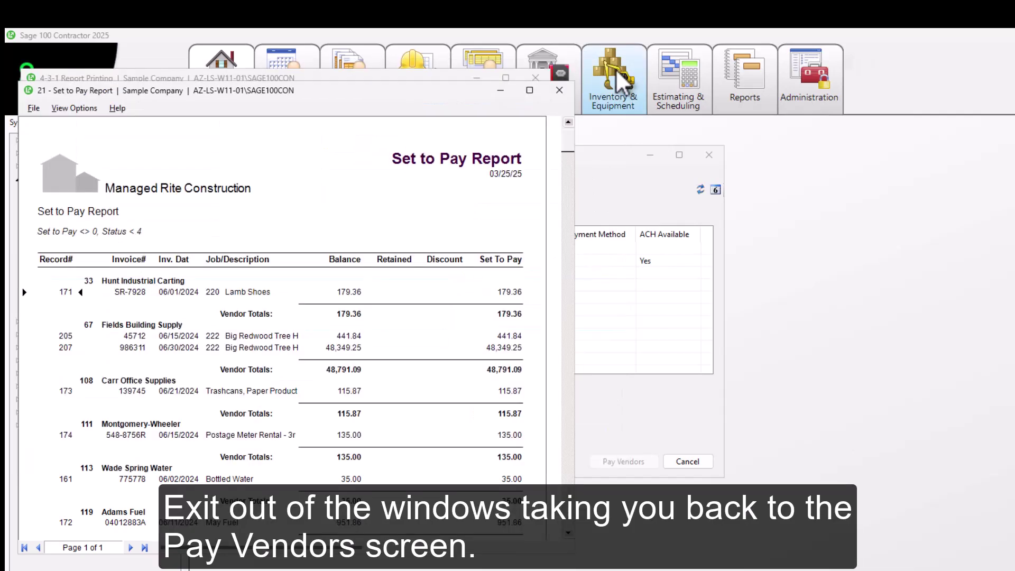
pyautogui.click(559, 90)
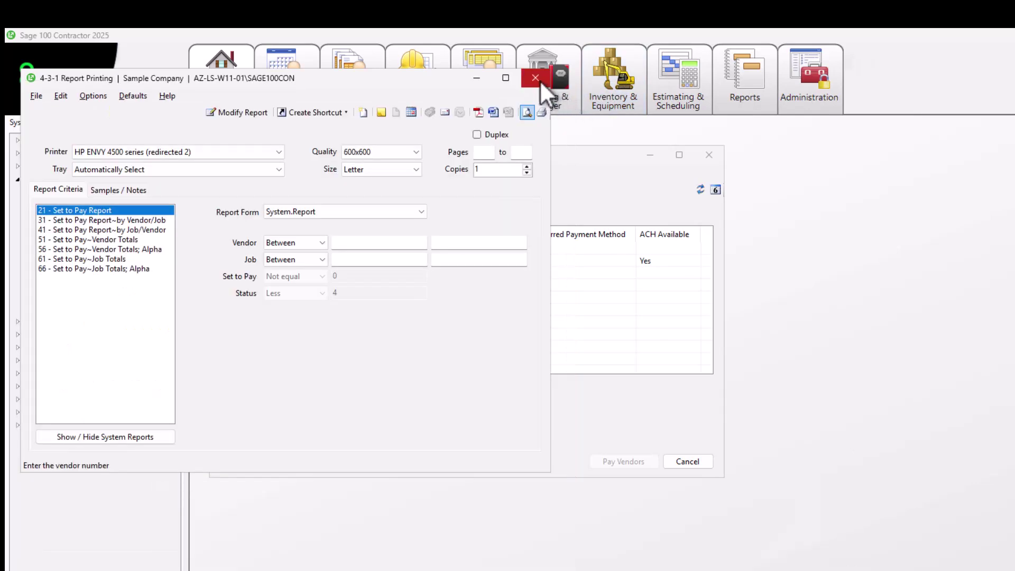
pyautogui.click(541, 81)
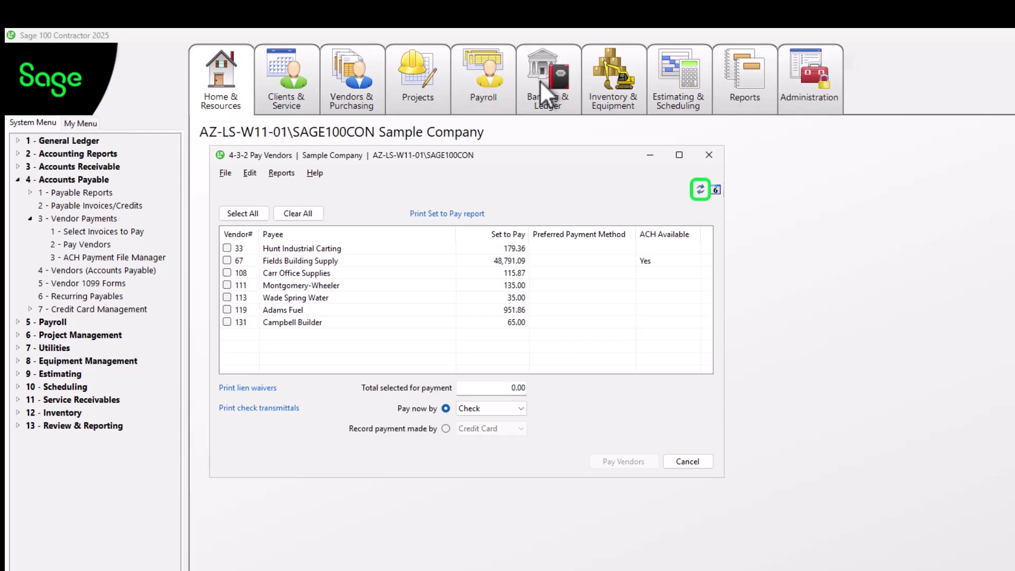
pyautogui.click(699, 193)
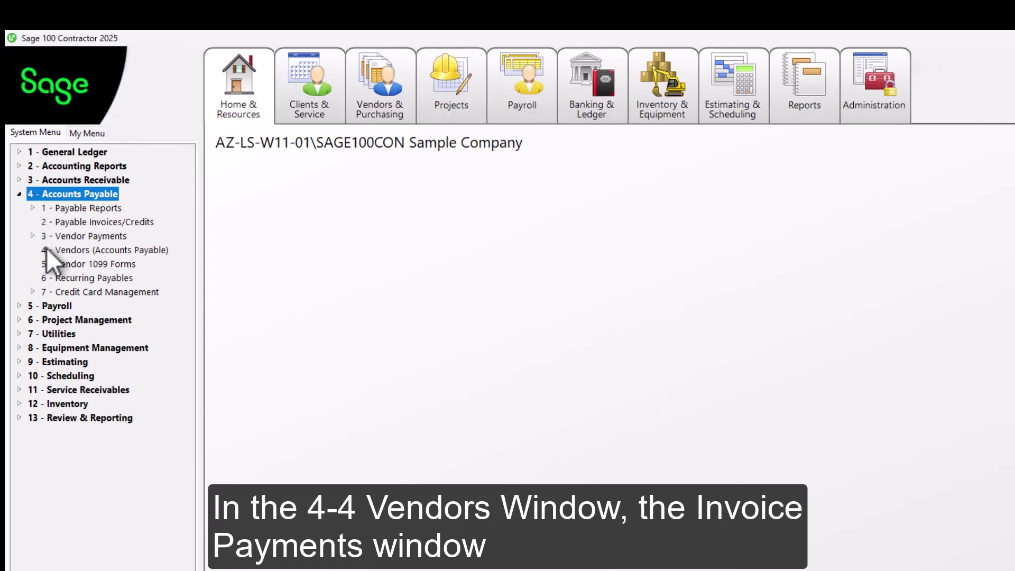
# Open 4-4 Vendors and view Burke Equipment Services' invoice payments.
pyautogui.click(47, 250)
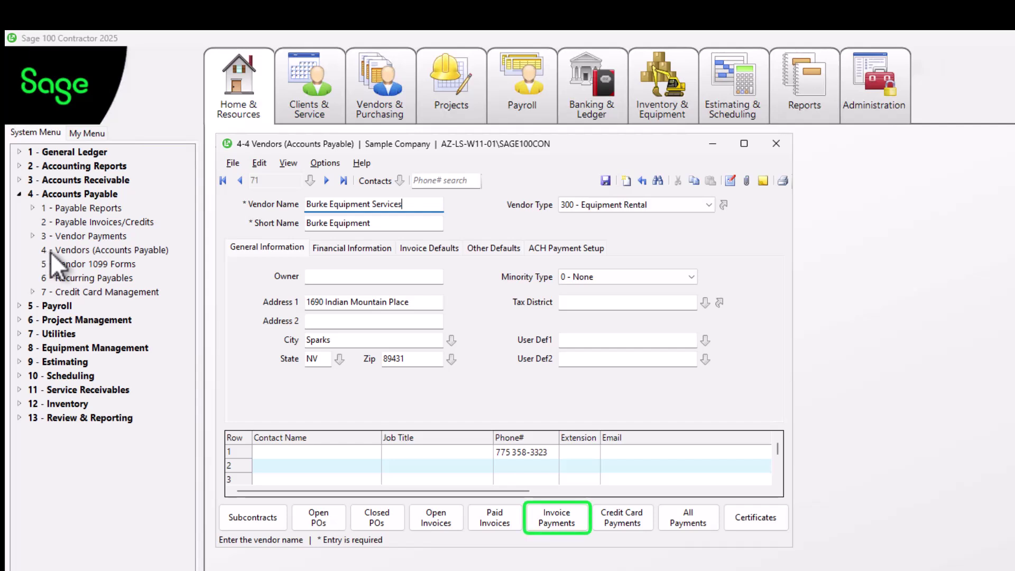
pyautogui.click(566, 523)
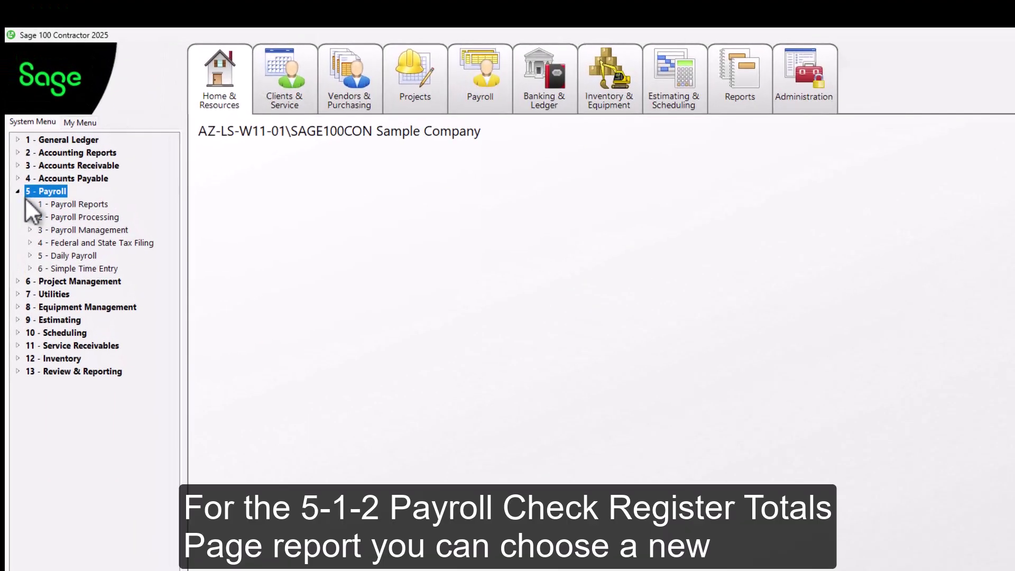
pyautogui.click(30, 205)
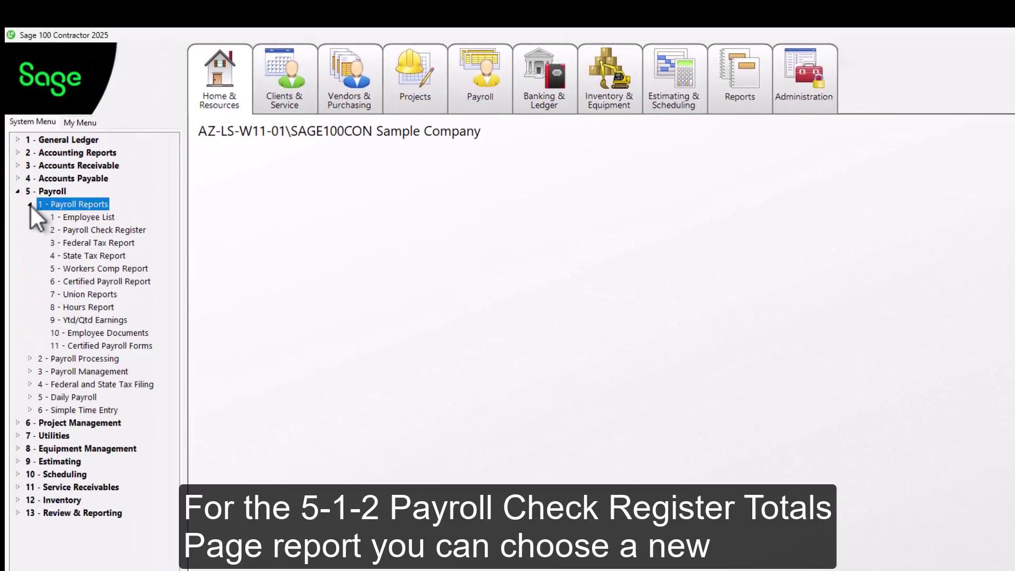
pyautogui.click(47, 230)
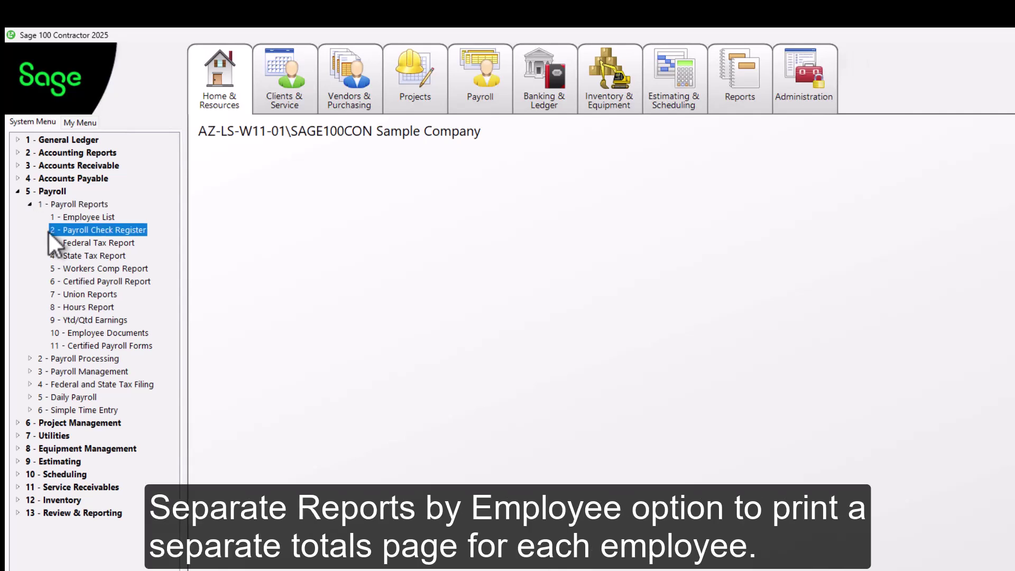
pyautogui.doubleClick(48, 230)
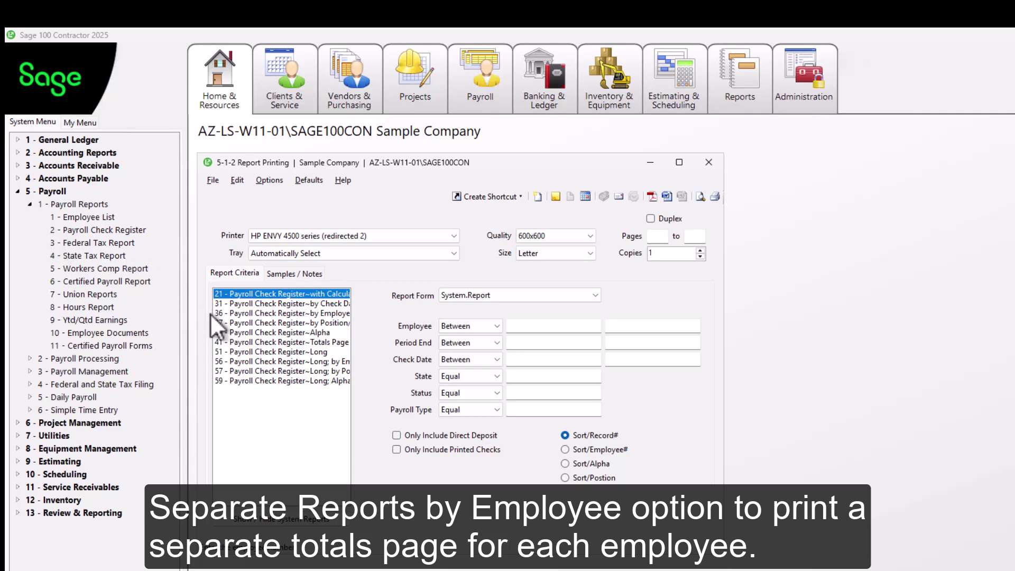
pyautogui.click(229, 341)
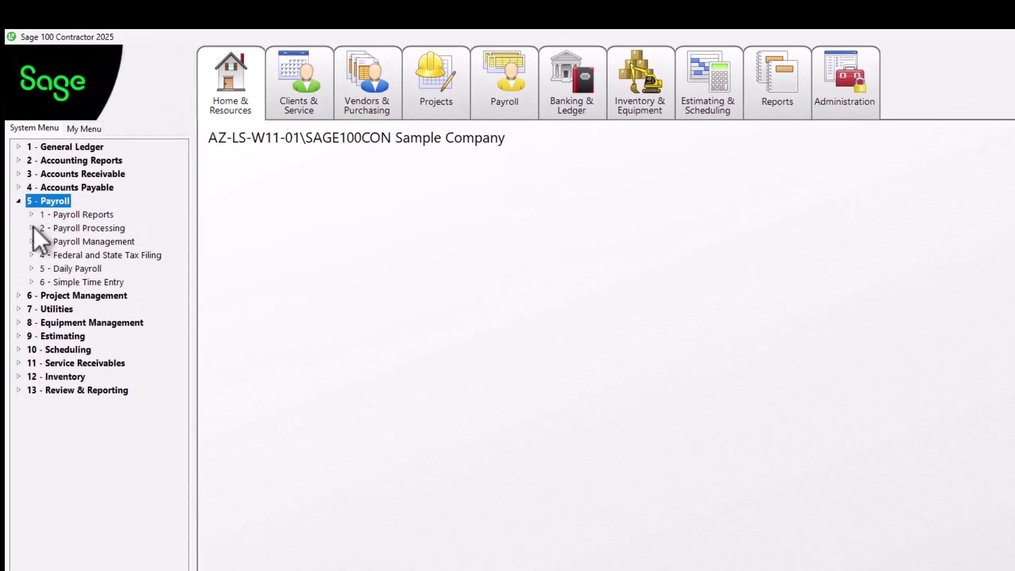
# Open 5-2-1 Employees and look at its employee lookup list.
pyautogui.click(33, 227)
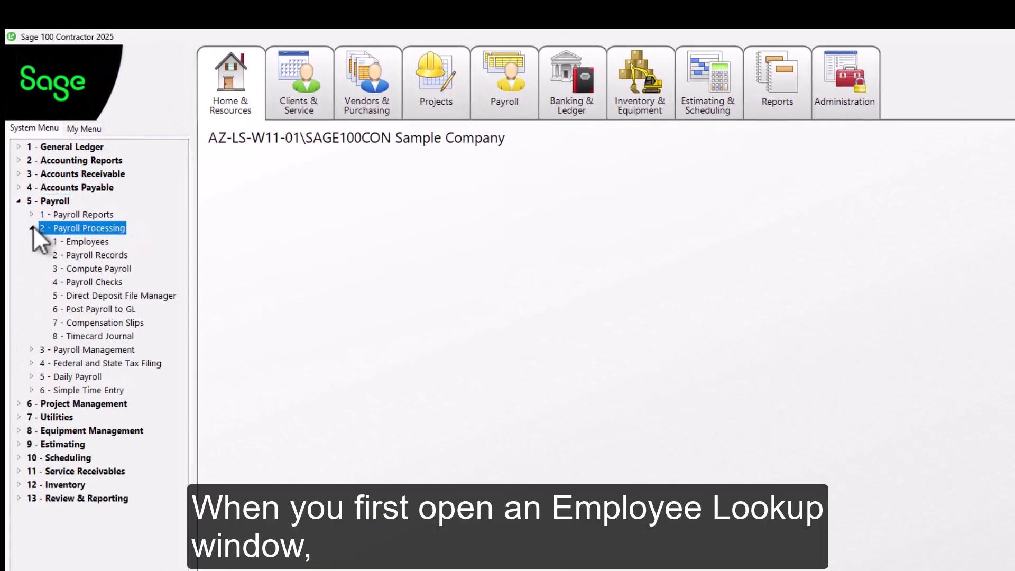
pyautogui.click(54, 243)
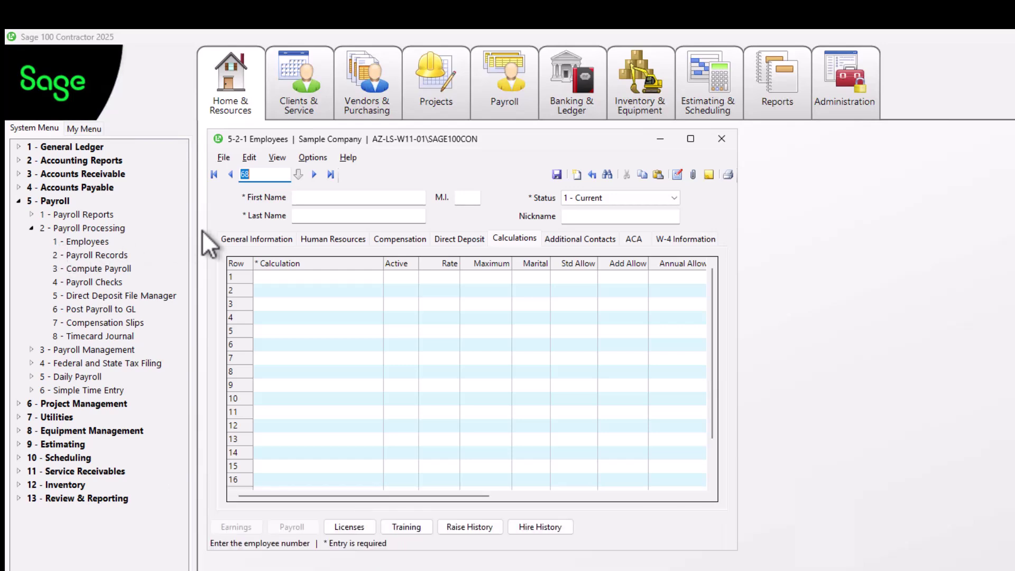
pyautogui.click(300, 180)
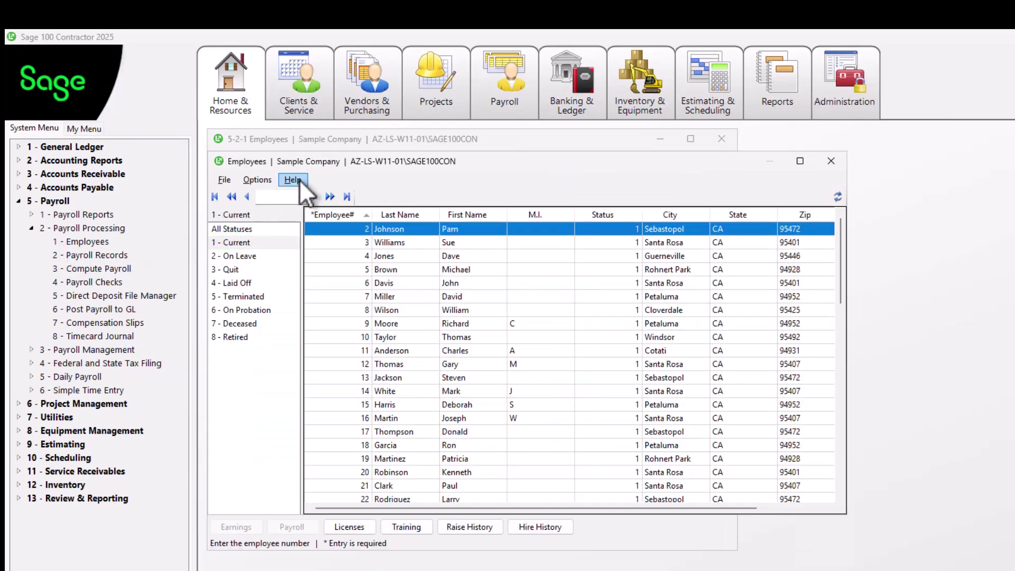
pyautogui.click(831, 161)
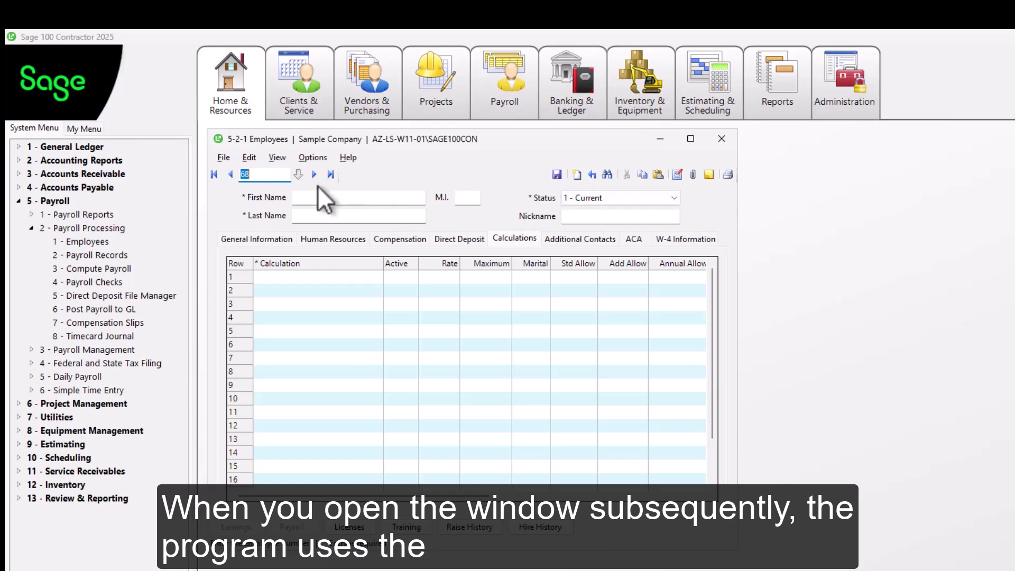
# Filter the employee lookup to 2 - On Leave and confirm it reopens with that filter.
pyautogui.click(299, 175)
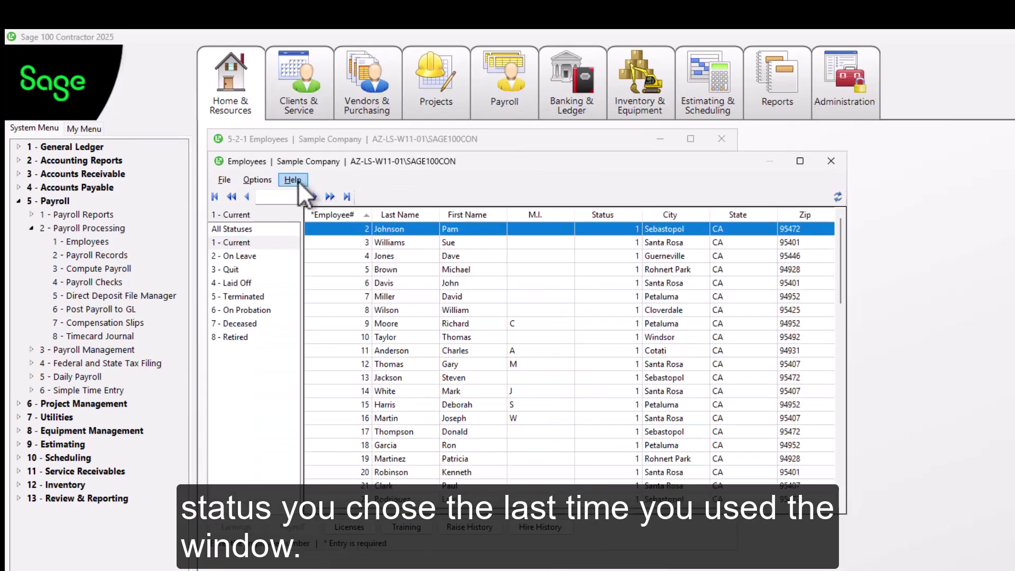
pyautogui.click(264, 256)
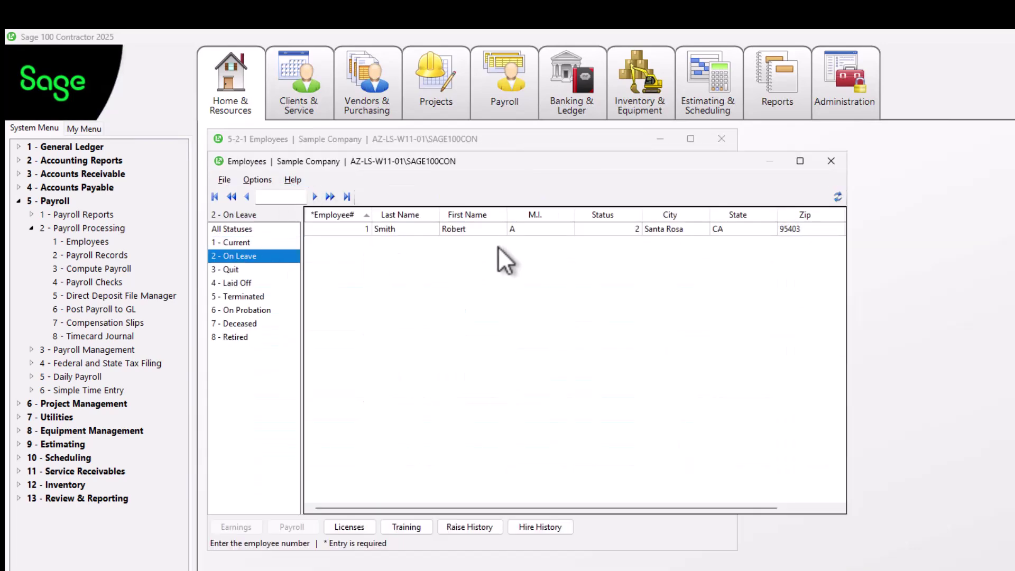
pyautogui.click(827, 165)
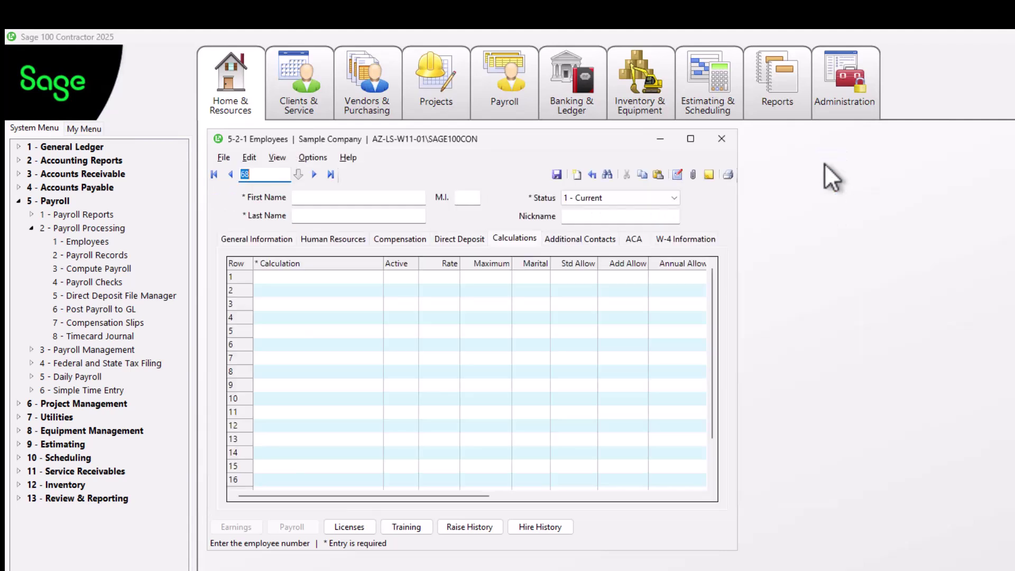
pyautogui.click(300, 178)
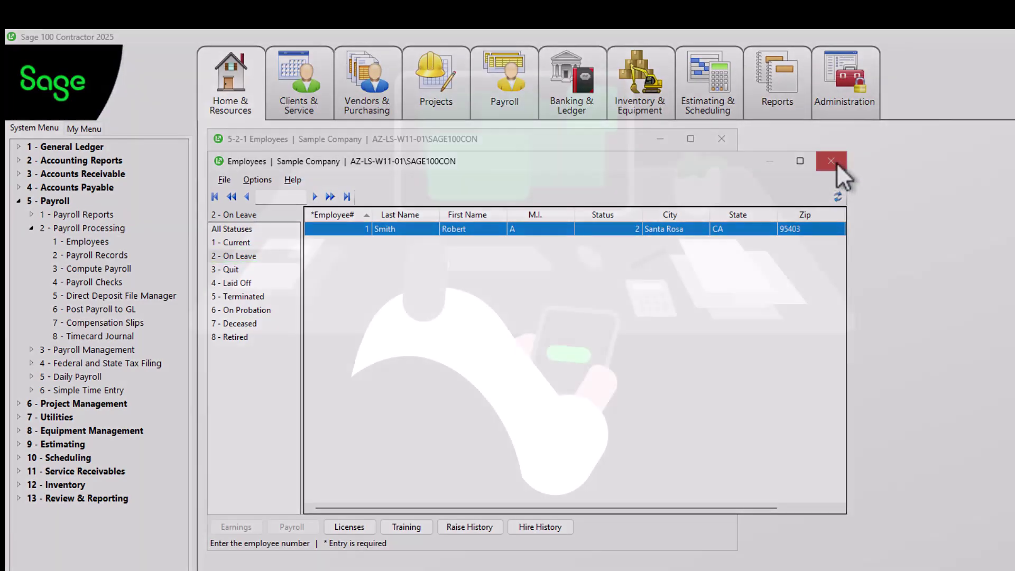
pyautogui.click(835, 162)
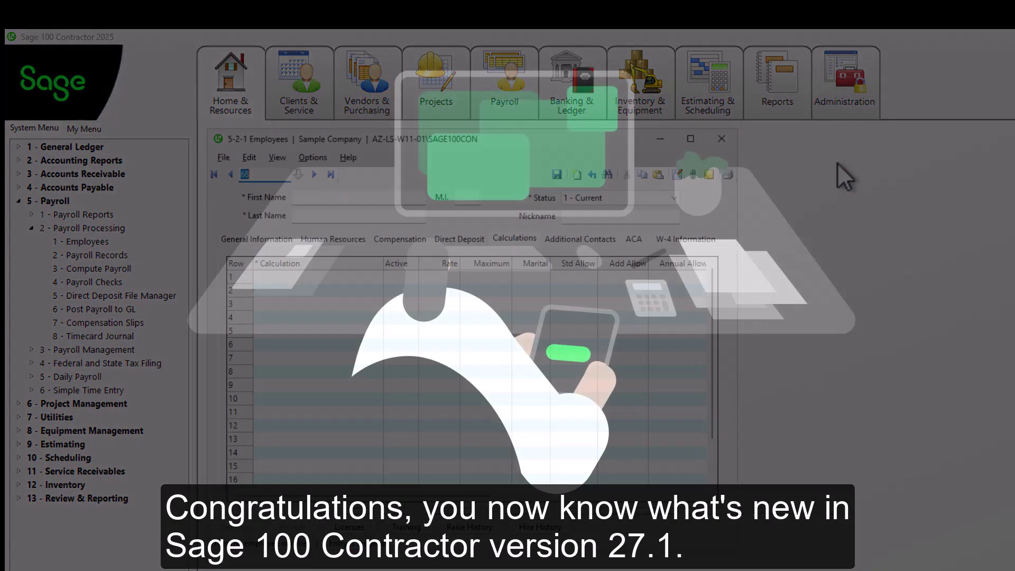